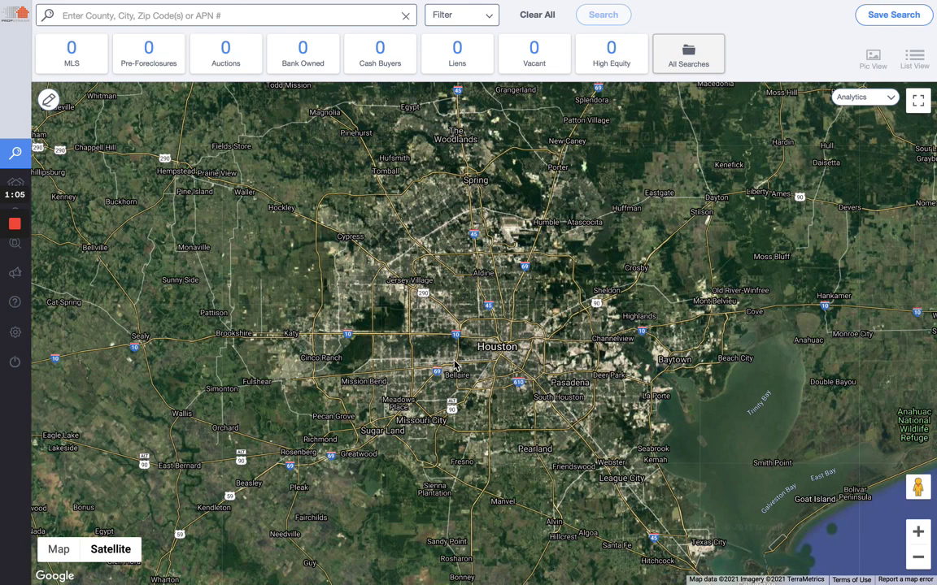
Search for properties in Houston, TX and narrow the results to the High Equity quick list
click(242, 17)
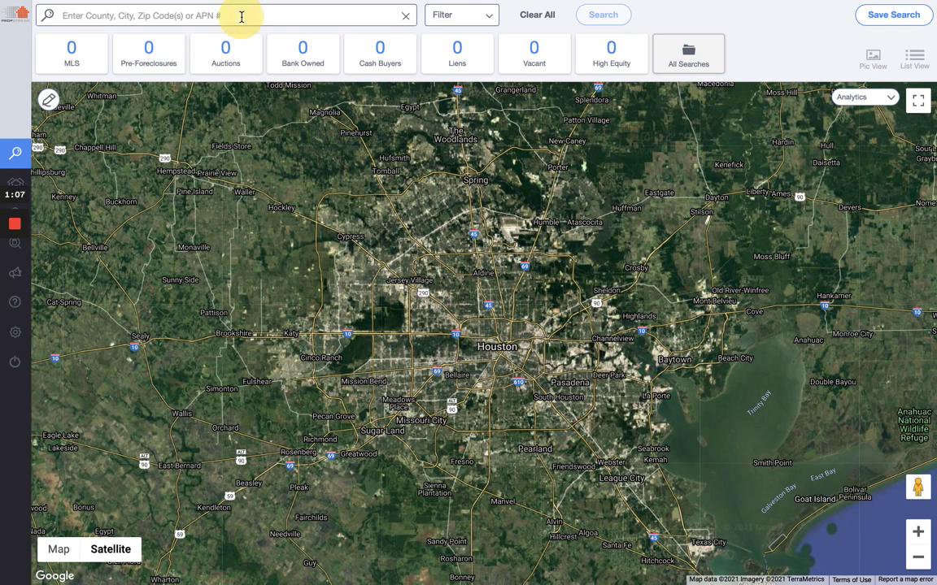
click(241, 16)
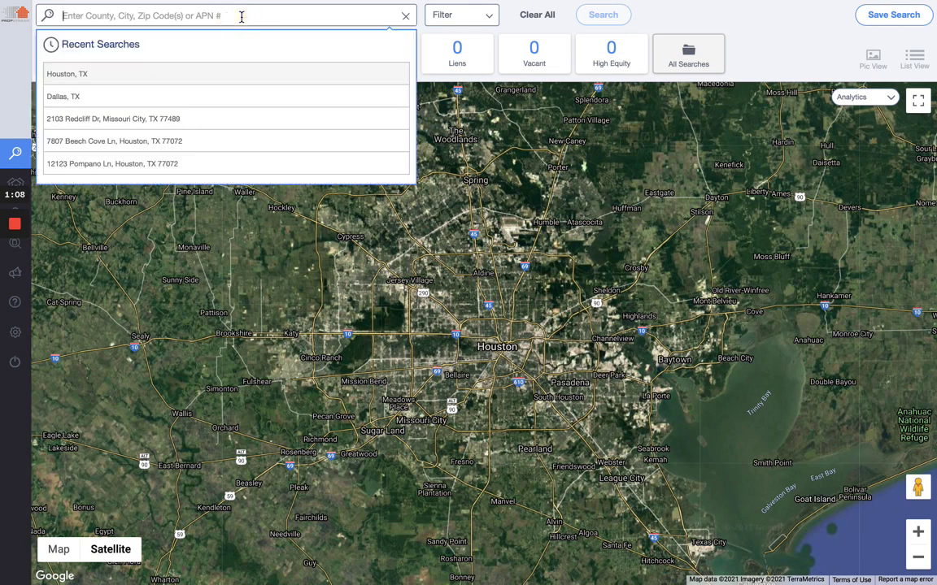
click(136, 74)
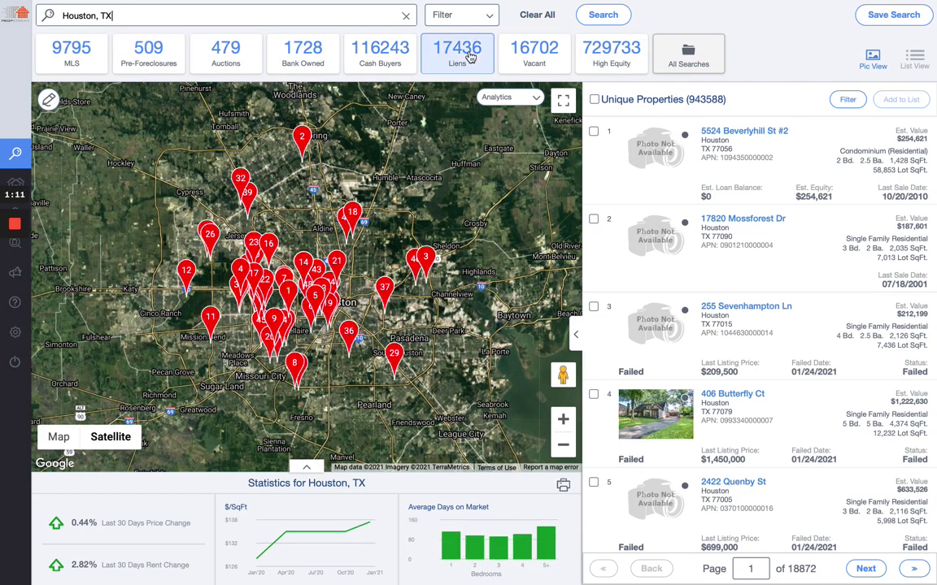
click(618, 65)
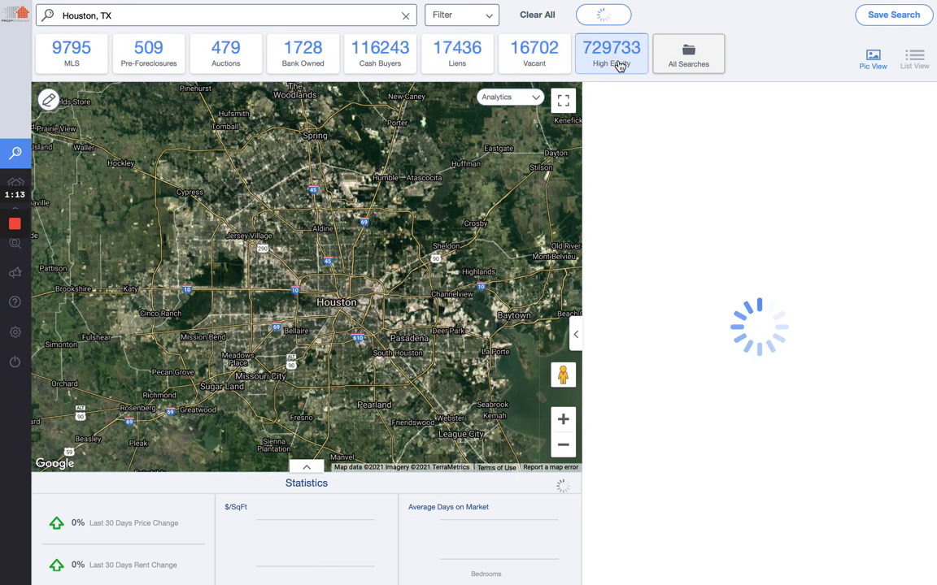
Filter the search by property classification Residential and property type Single Family
click(451, 21)
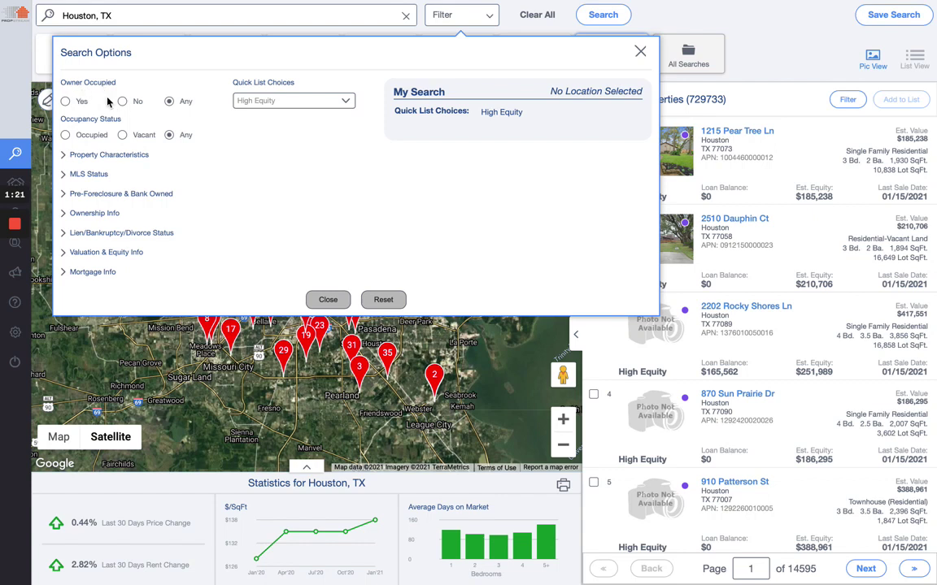
click(122, 154)
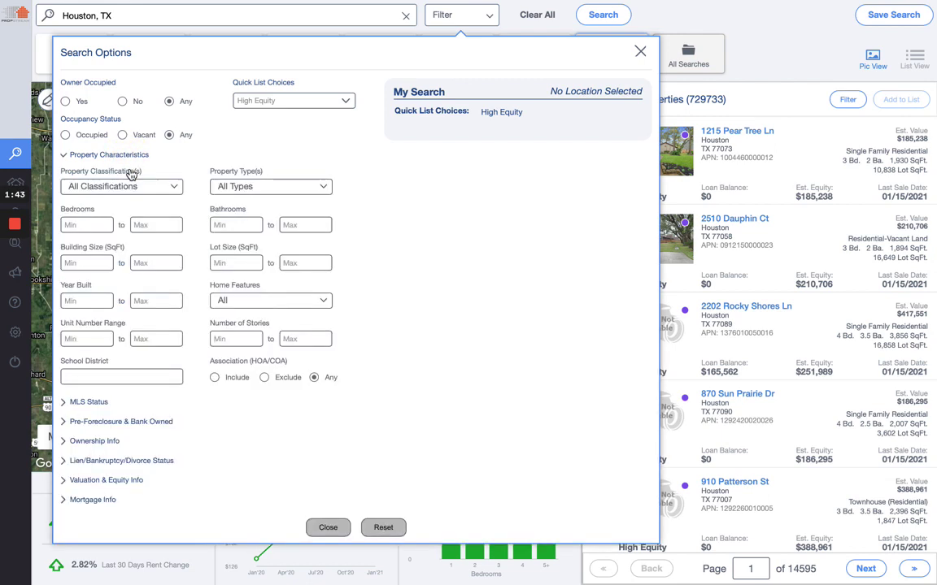
click(130, 186)
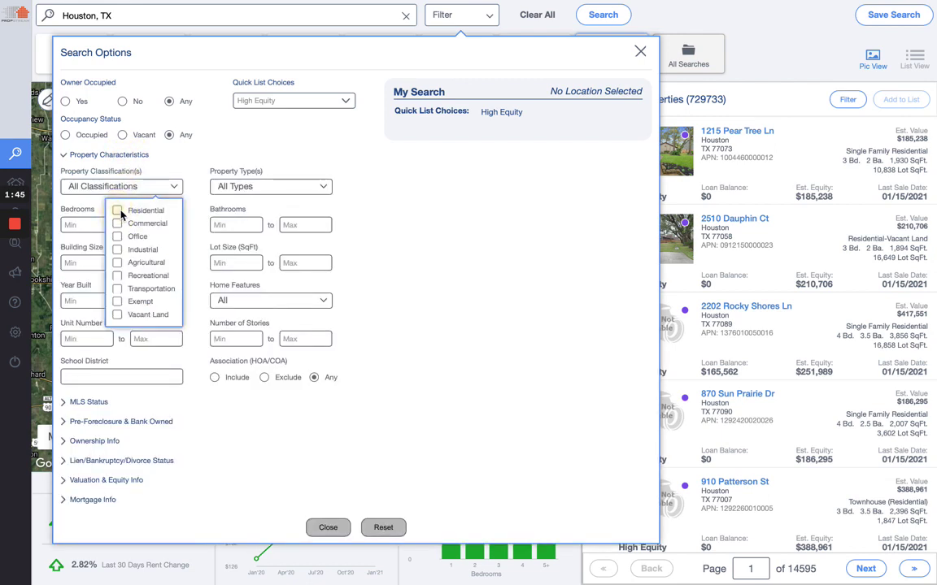
click(118, 211)
click(254, 192)
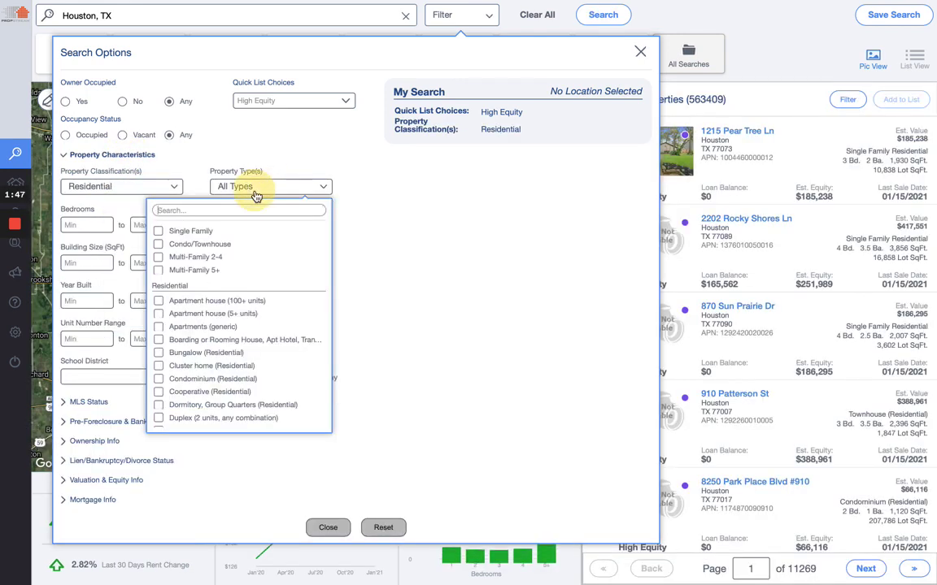
click(245, 190)
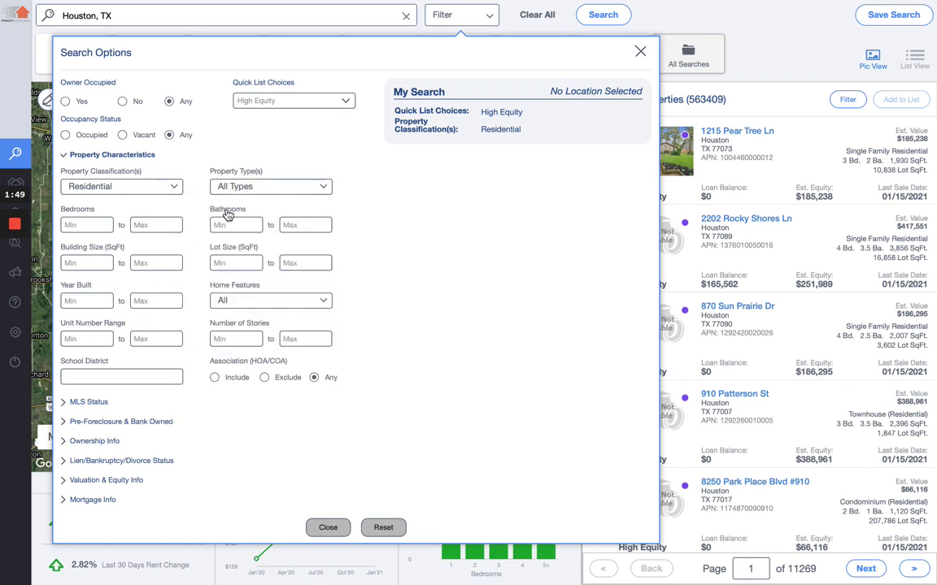
click(244, 187)
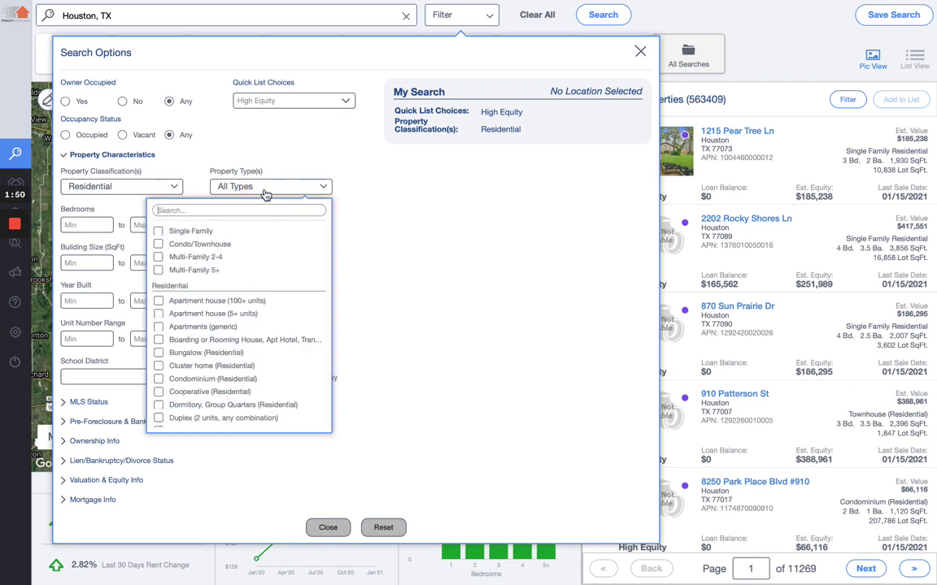
click(160, 232)
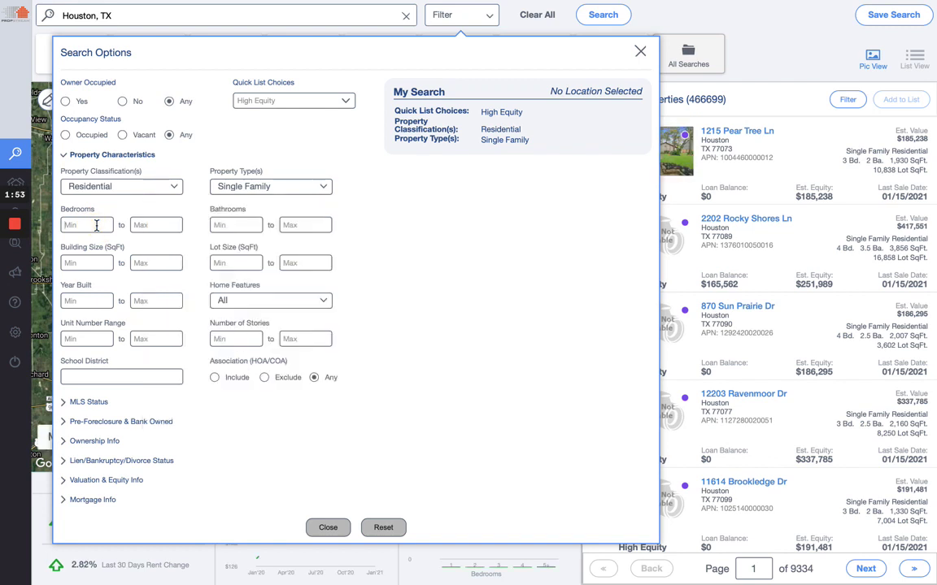
Set the property filter to a minimum of 3 bedrooms and a minimum of 1 bathroom
click(96, 225)
text(3)
click(246, 226)
text(1)
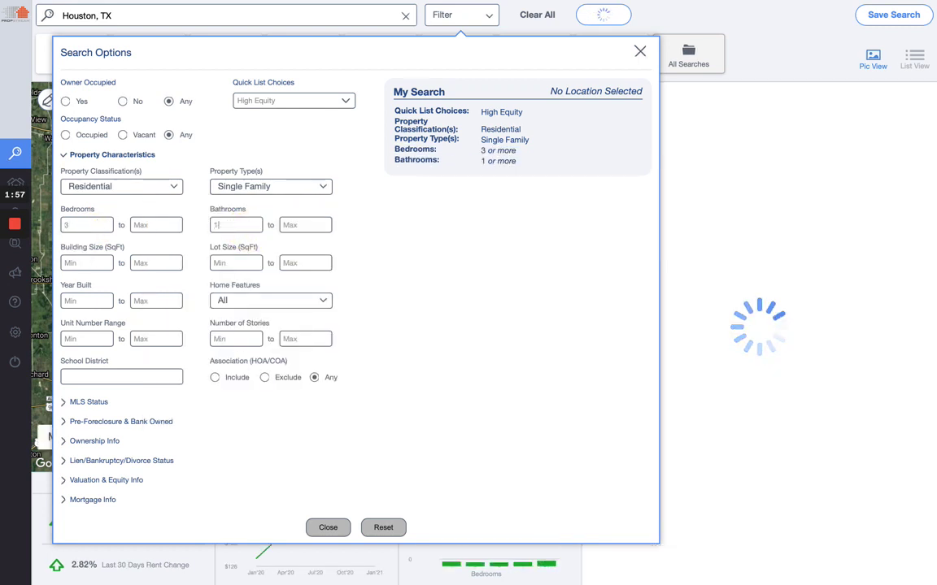
Set the maximum year built to 1995 in the property characteristics
click(160, 301)
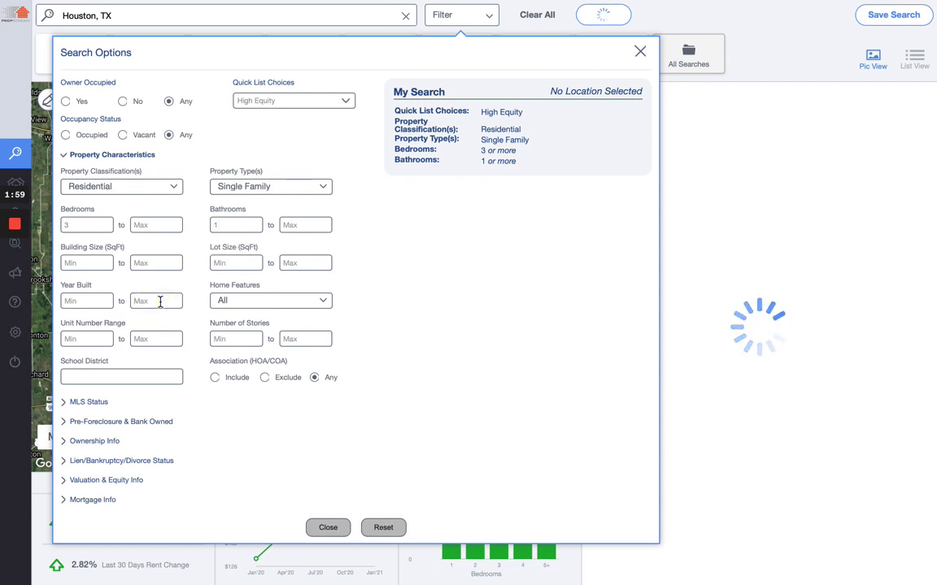
text(1)
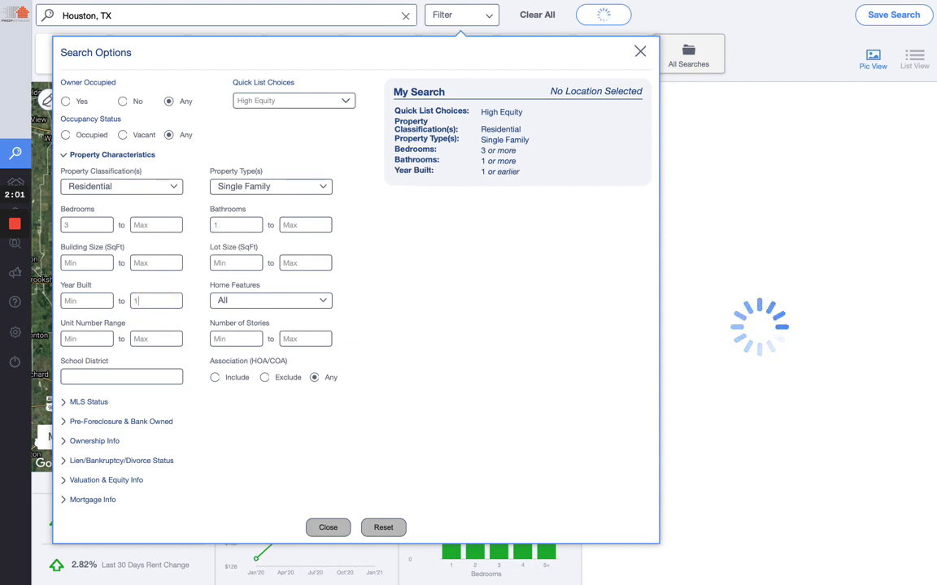
text(995)
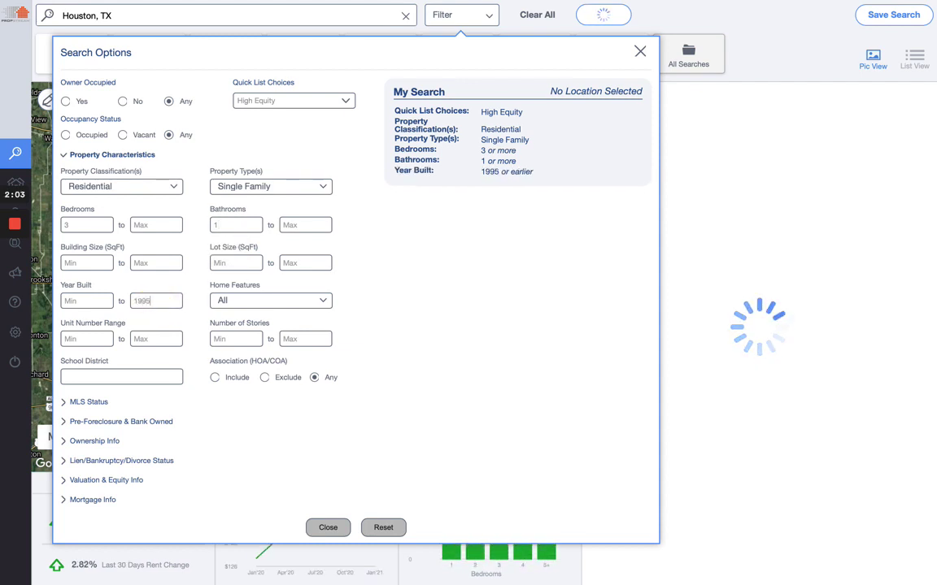
Restrict the search to off-market properties by setting On Market to No and the MLS status to Fail
click(97, 406)
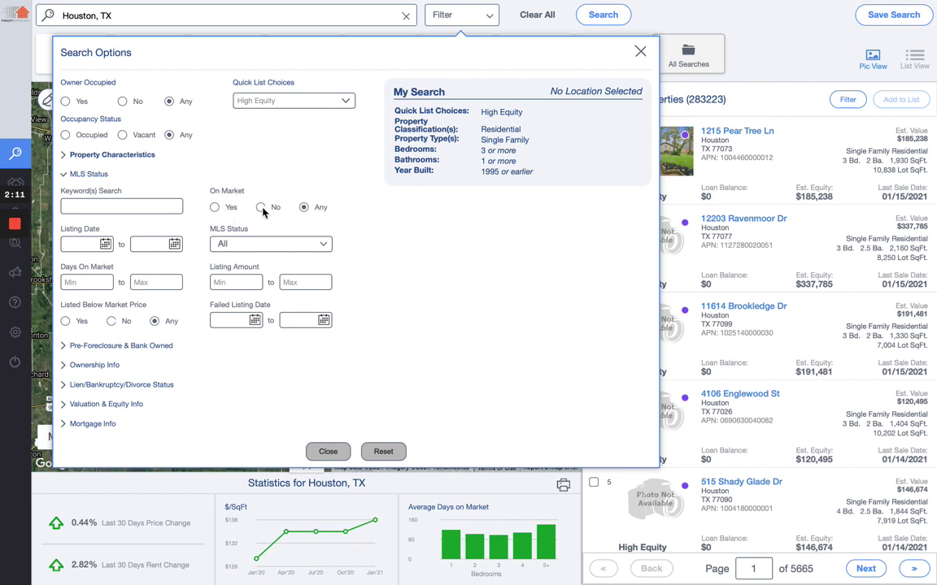
click(261, 209)
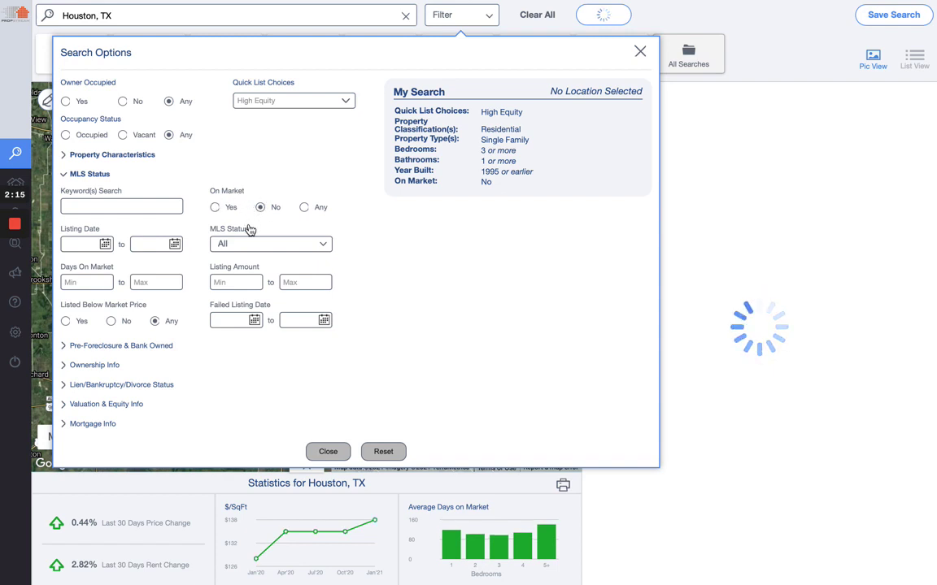
click(259, 245)
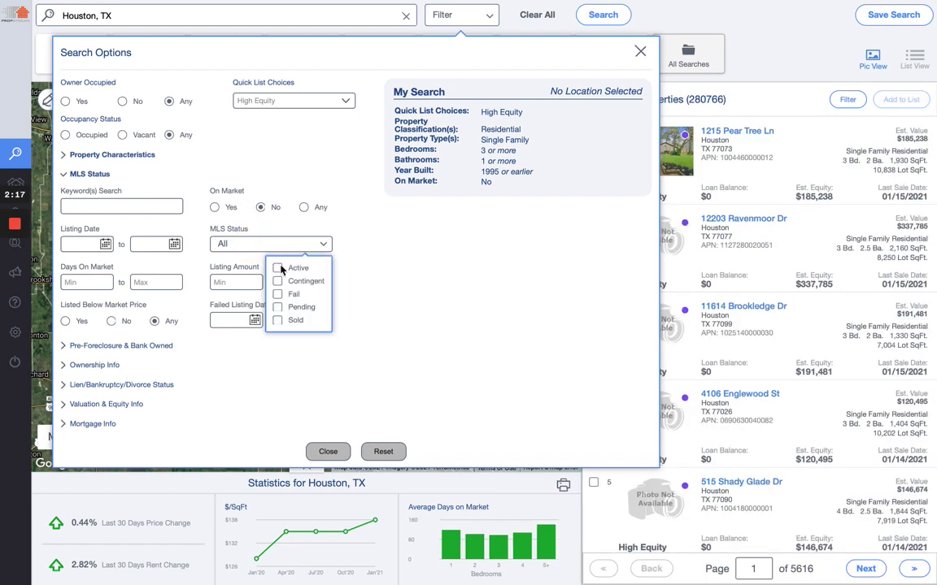
click(278, 296)
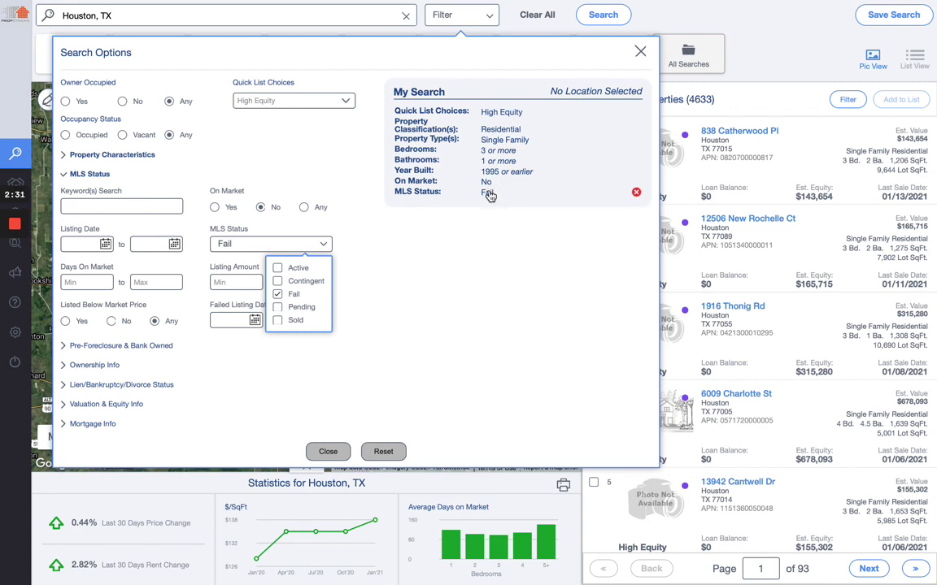
Set the owner type to Individual in the ownership filters
click(101, 366)
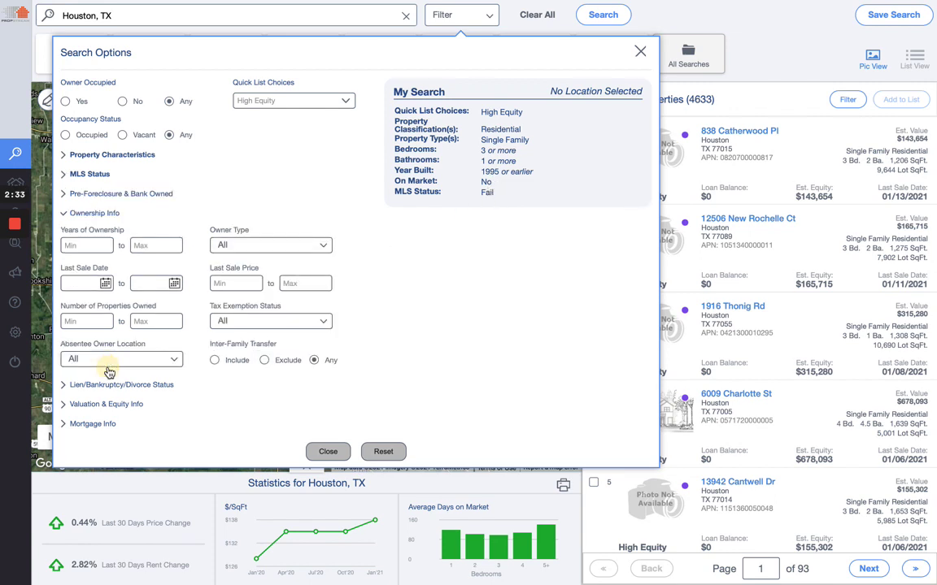
click(266, 246)
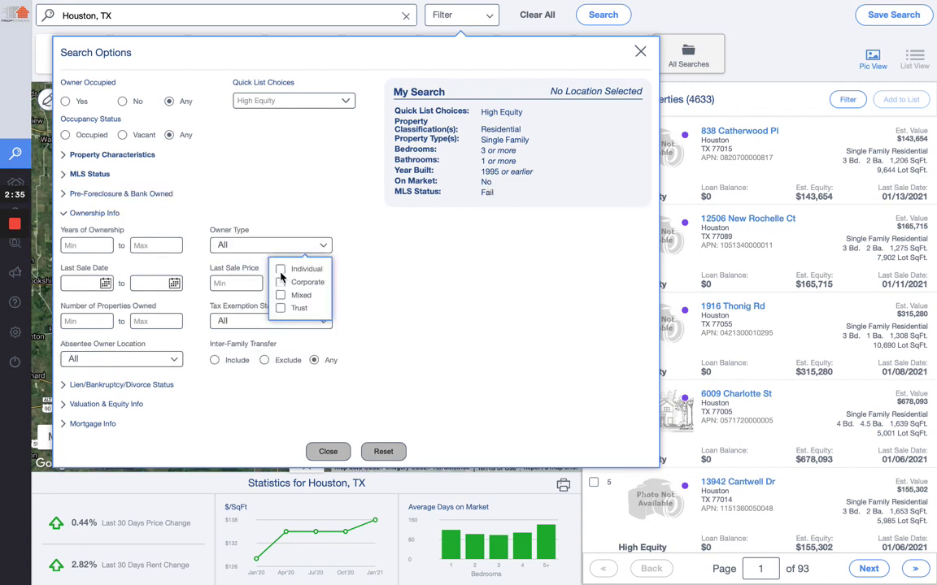
click(281, 271)
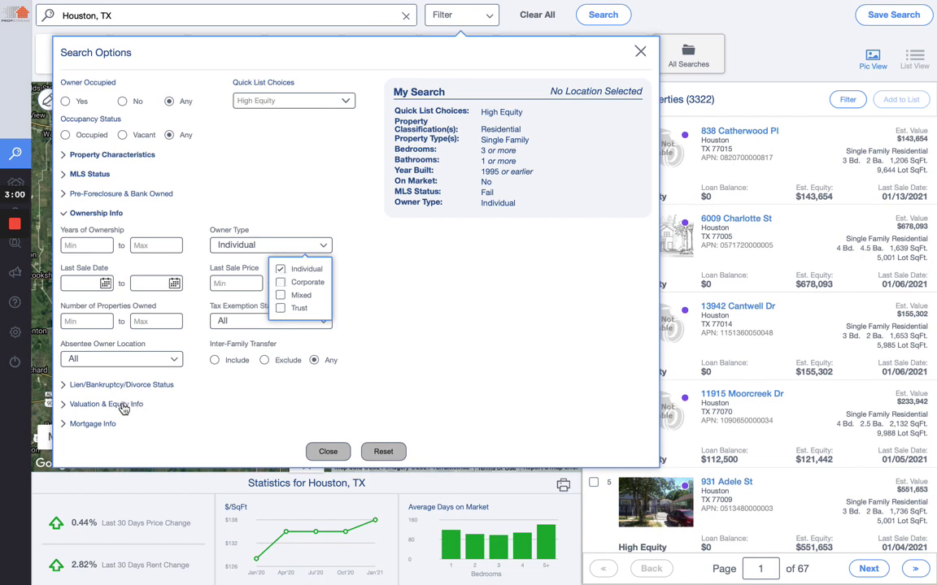
Set the estimated value range from 100,000 to 300,000 and close the search options
click(120, 404)
click(152, 285)
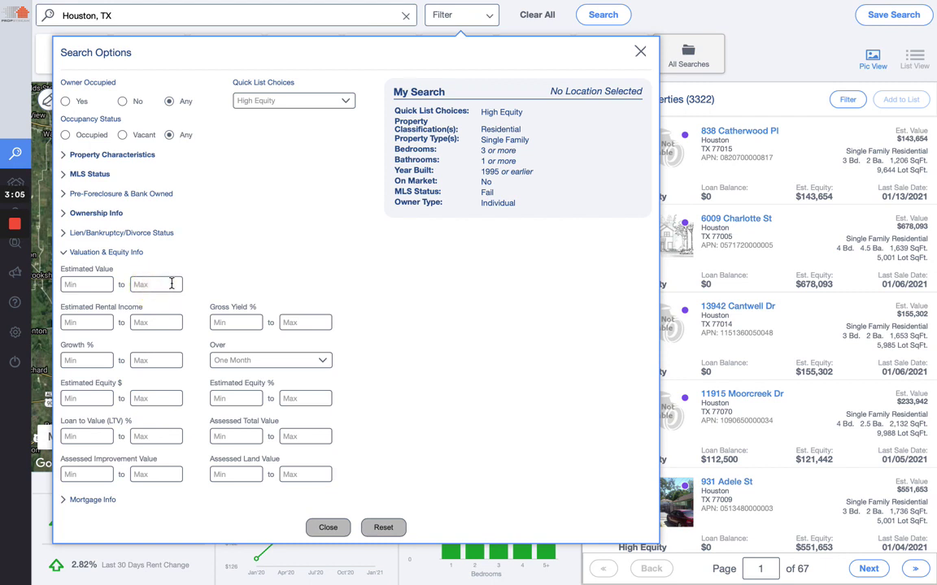
text(300,00)
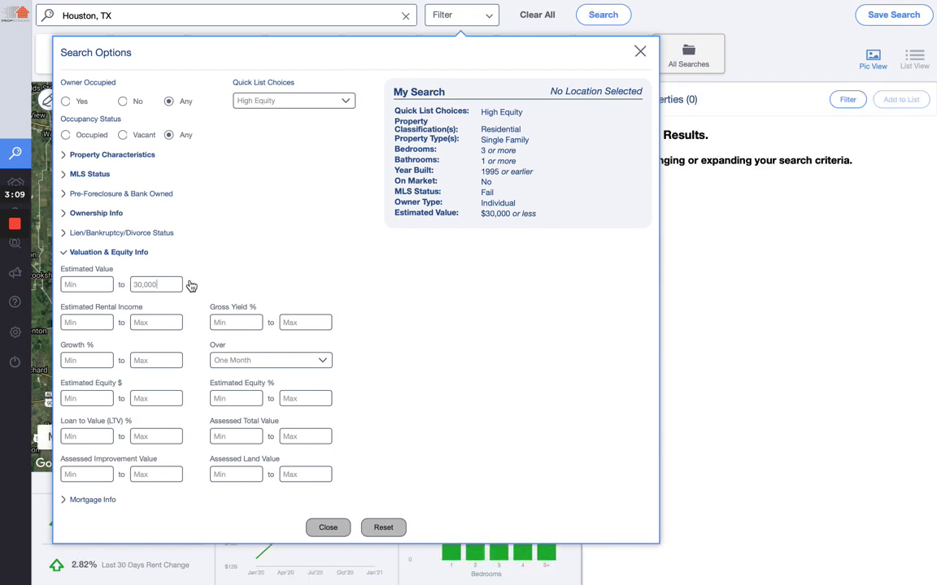
text(0)
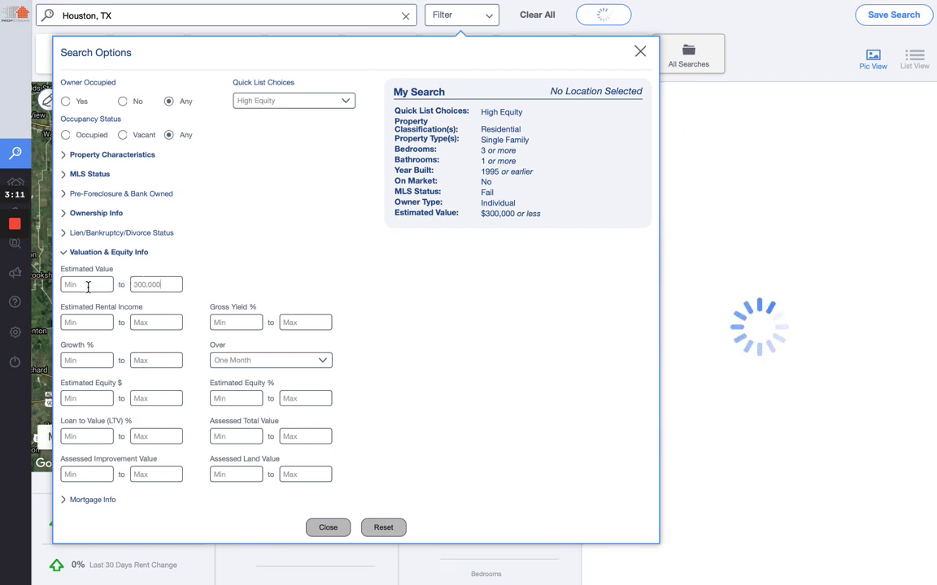
click(94, 284)
text(1000000)
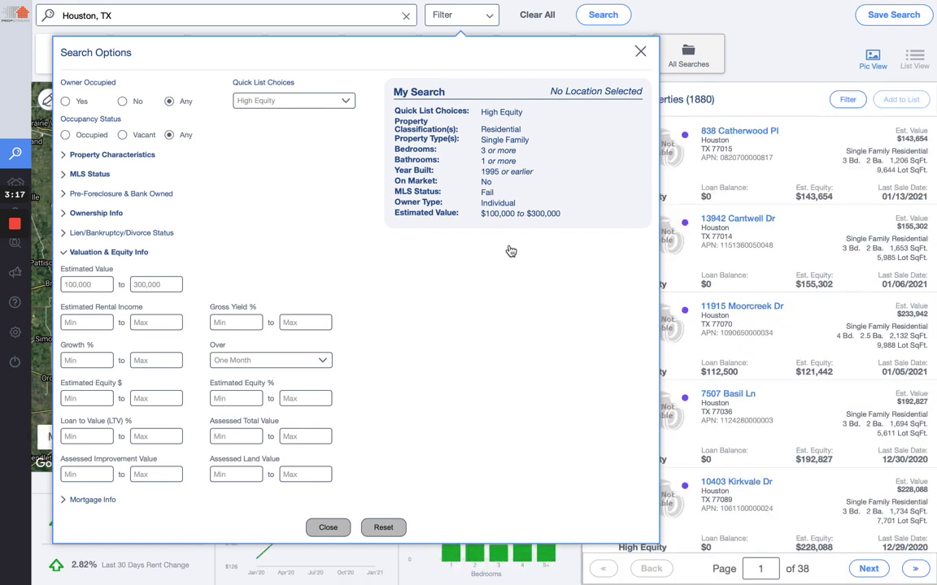
click(328, 527)
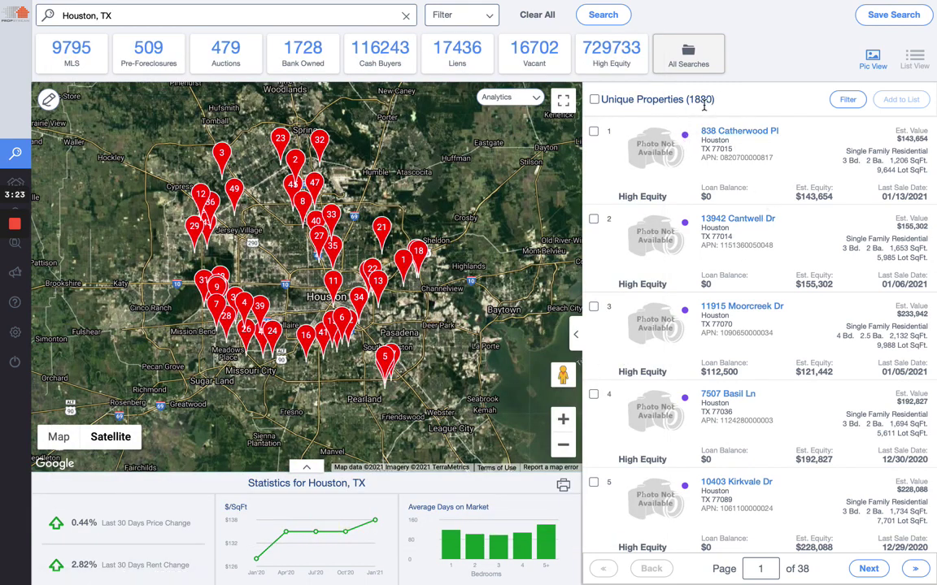
Select all of the filtered properties in the Houston results list
click(594, 99)
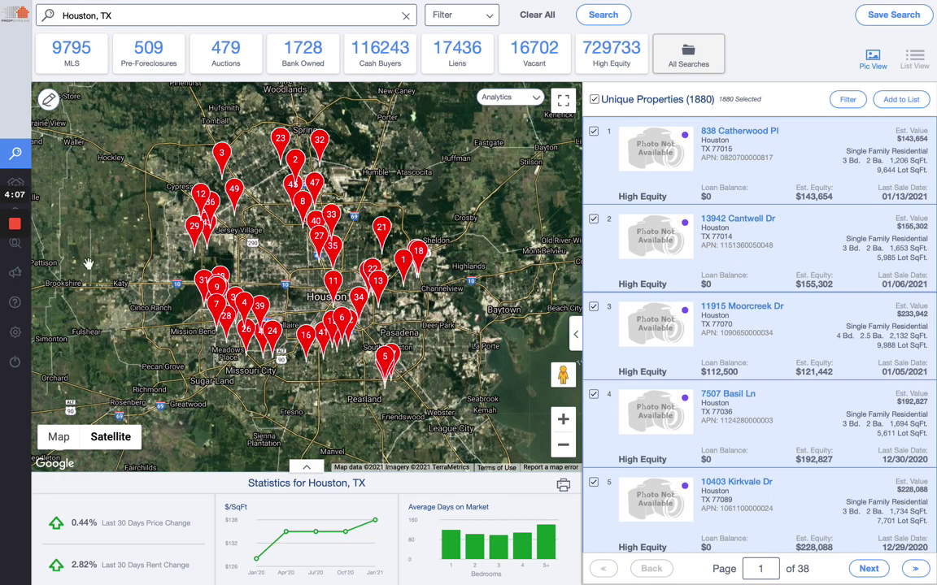
mouse_move(16, 235)
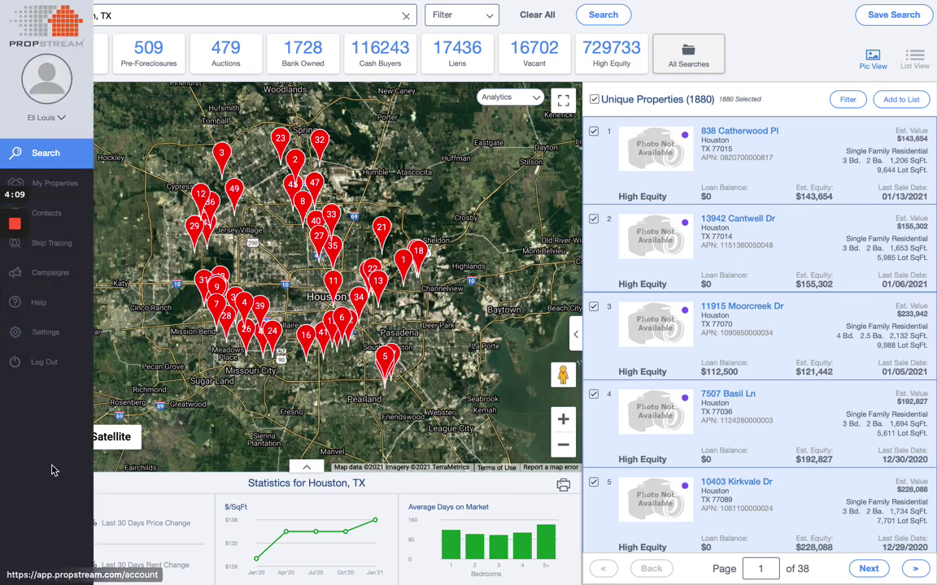